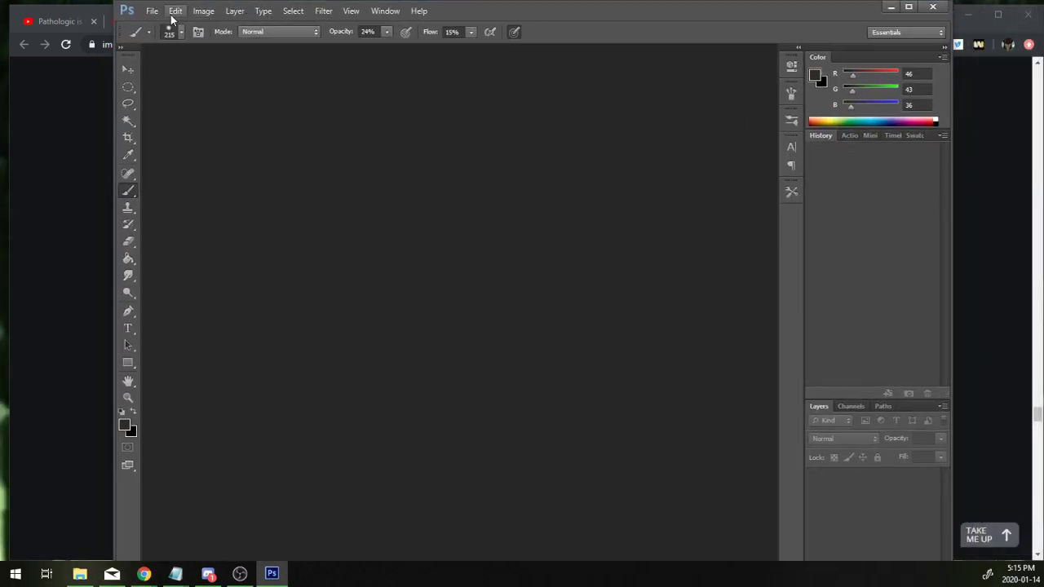
- Create a new blank document with a white background, keeping the offered document settings
click(152, 11)
click(163, 35)
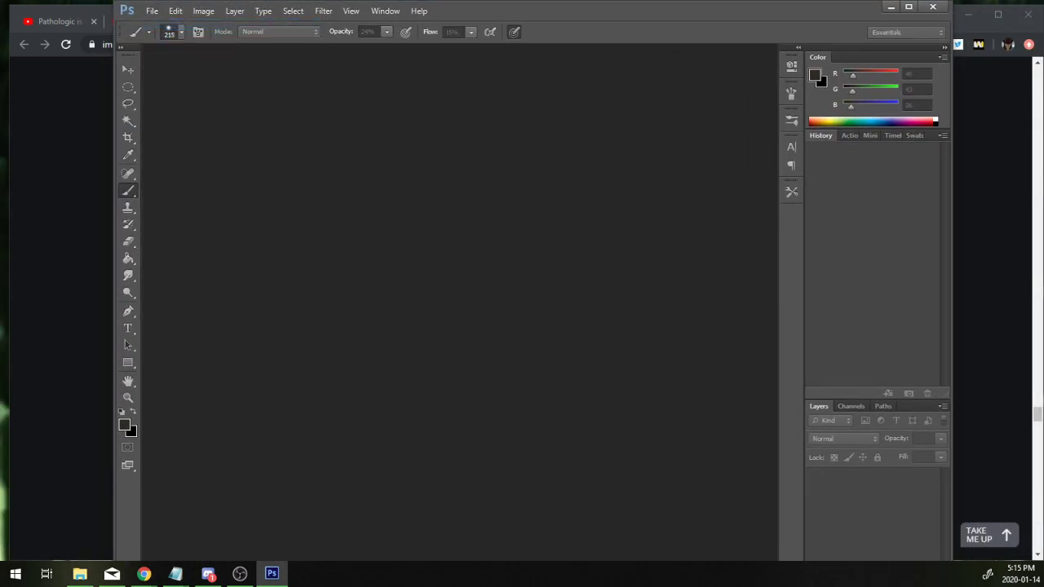
key(Return)
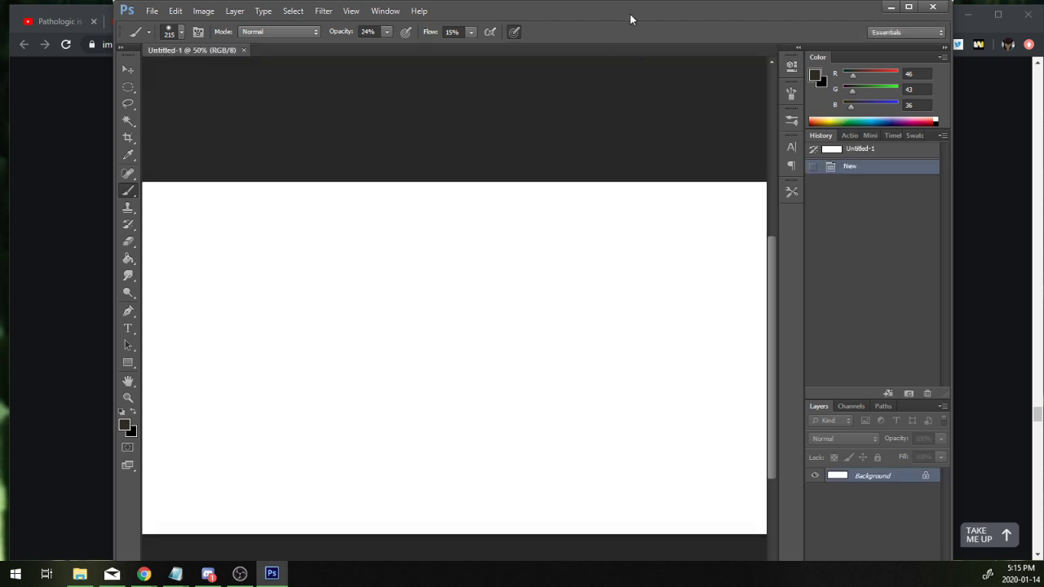
key(super+Down)
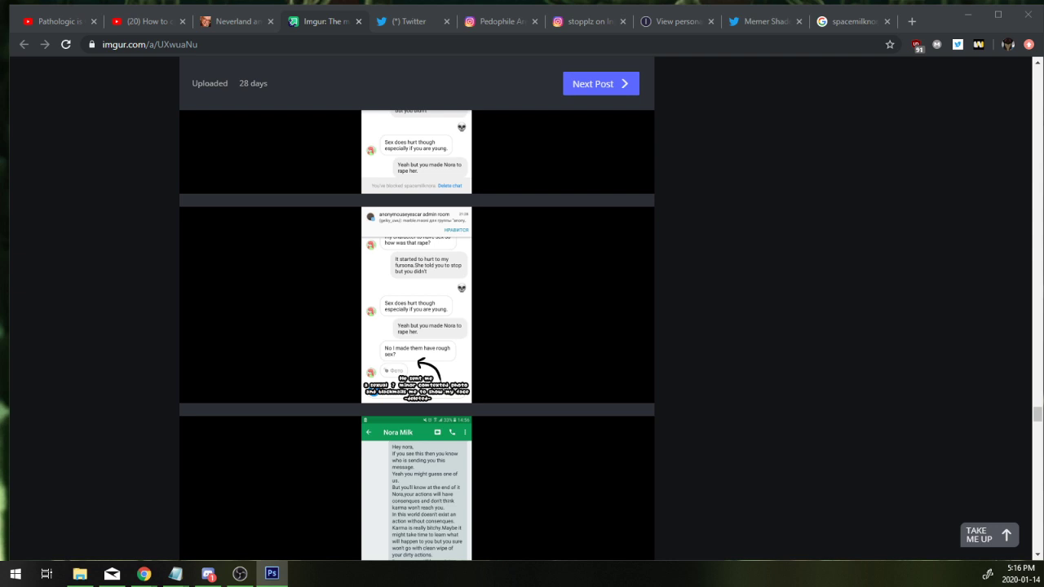
- Paint a thick black horizontal line across the lower part of the canvas with a 37 px brush at 100% opacity and flow
click(271, 573)
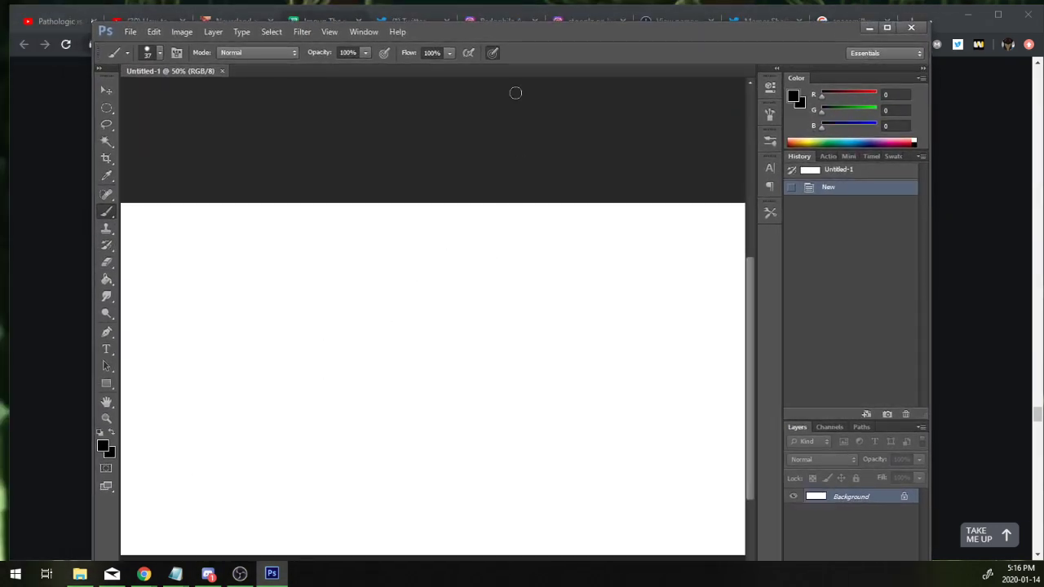
drag(748, 275, 270, 334)
drag(181, 337, 678, 348)
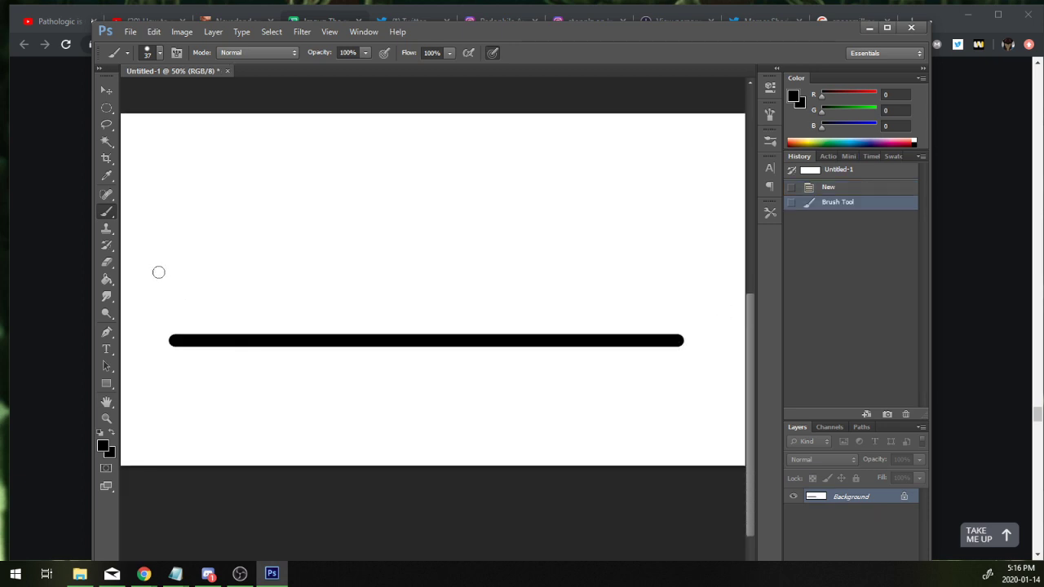
- Paint a letter T above the left end of the horizontal line and a letter F above its right end
mouse_move(158, 268)
shift+mouse_down()
mouse_move(158, 301)
mouse_move(187, 255)
mouse_move(160, 276)
mouse_move(167, 310)
shift+mouse_up()
key(ctrl+z)
drag(698, 243, 684, 302)
drag(698, 248, 731, 254)
drag(692, 275, 721, 269)
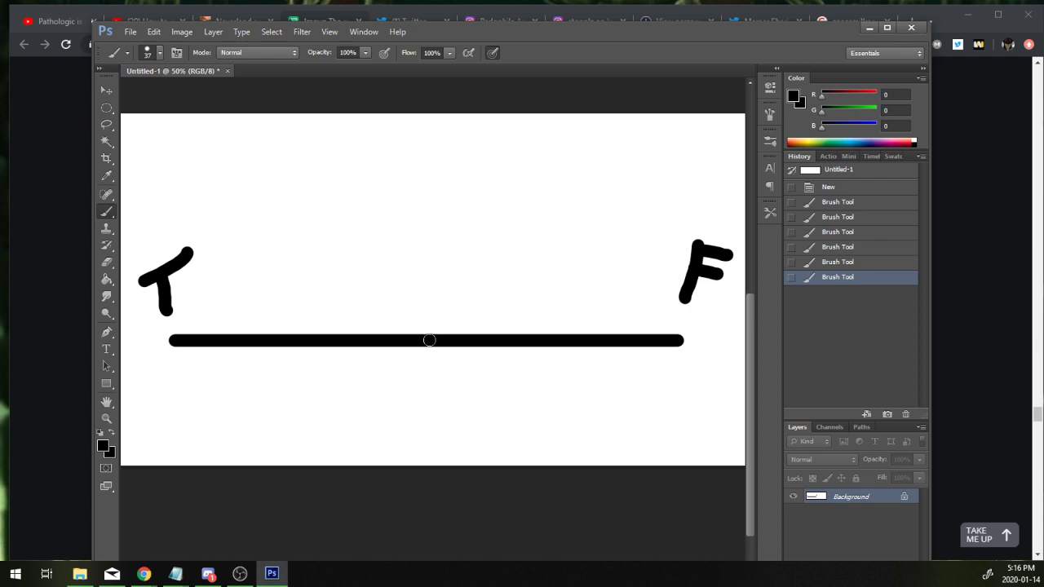
- Paint a vertical line up from the middle of the horizontal line and a dot just left of its base
mouse_move(429, 340)
mouse_down()
mouse_move(430, 147)
mouse_move(433, 169)
mouse_move(435, 143)
mouse_move(477, 133)
mouse_move(431, 134)
mouse_move(466, 148)
mouse_move(415, 155)
mouse_move(373, 226)
mouse_up()
key(ctrl+z)
key(ctrl+z)
mouse_move(406, 145)
mouse_down()
mouse_move(424, 151)
mouse_move(418, 131)
mouse_up()
key(ctrl+z)
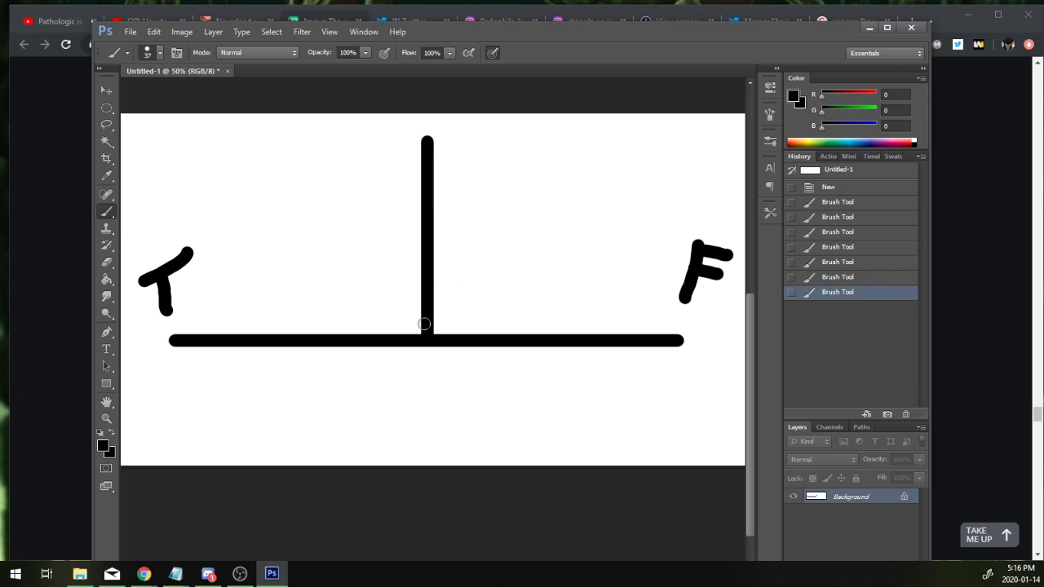
click(378, 309)
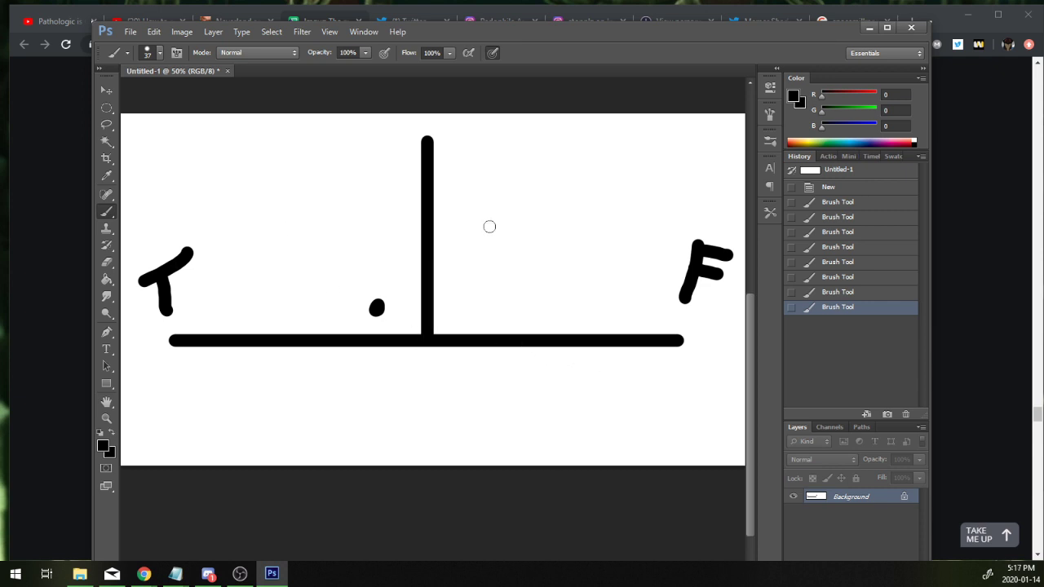
mouse_move(413, 271)
mouse_down()
mouse_move(242, 263)
mouse_move(317, 192)
mouse_up()
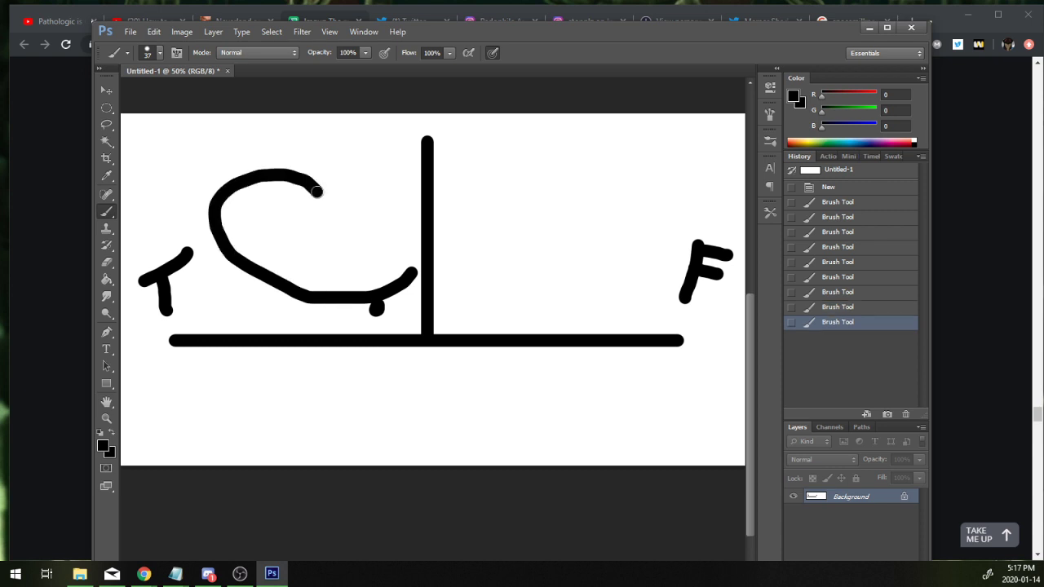
key(ctrl+z)
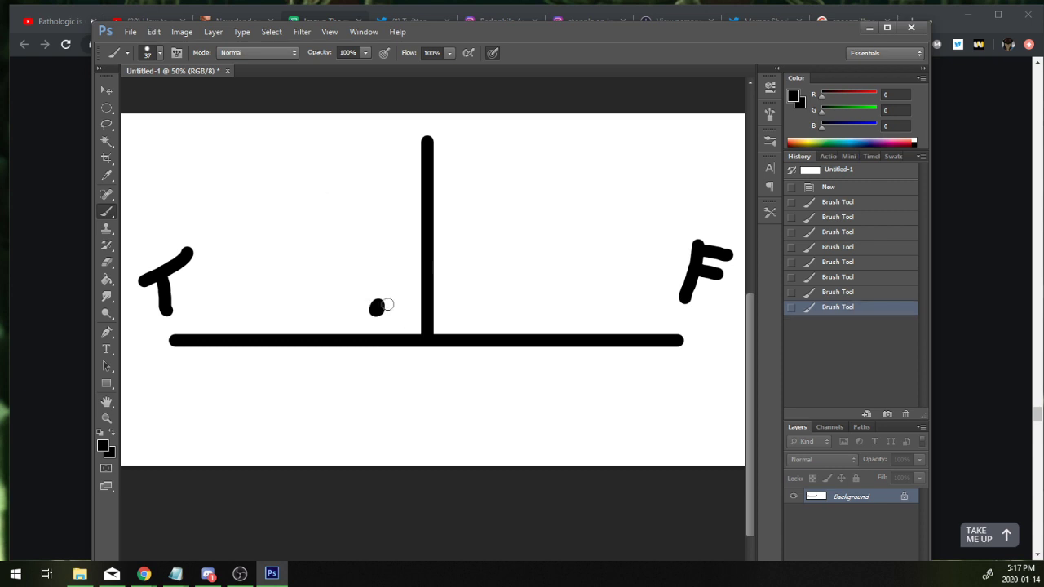
drag(378, 295, 379, 266)
key(ctrl+z)
- Paint scribbled loops above the T, above the F and around the upper end of the vertical line
mouse_move(137, 199)
mouse_down()
mouse_move(147, 209)
mouse_move(159, 192)
mouse_move(166, 203)
mouse_up()
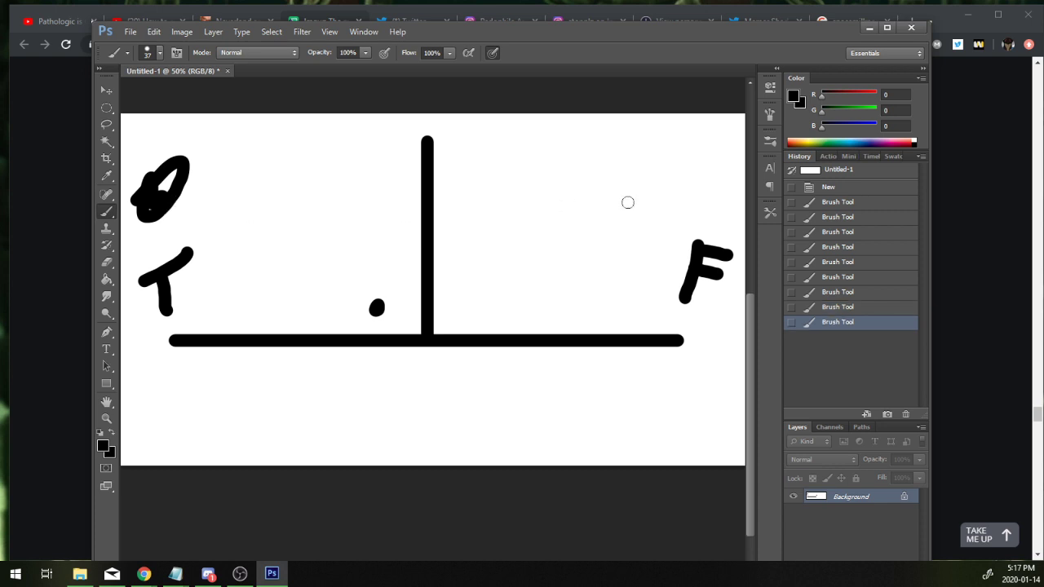
drag(704, 208, 700, 222)
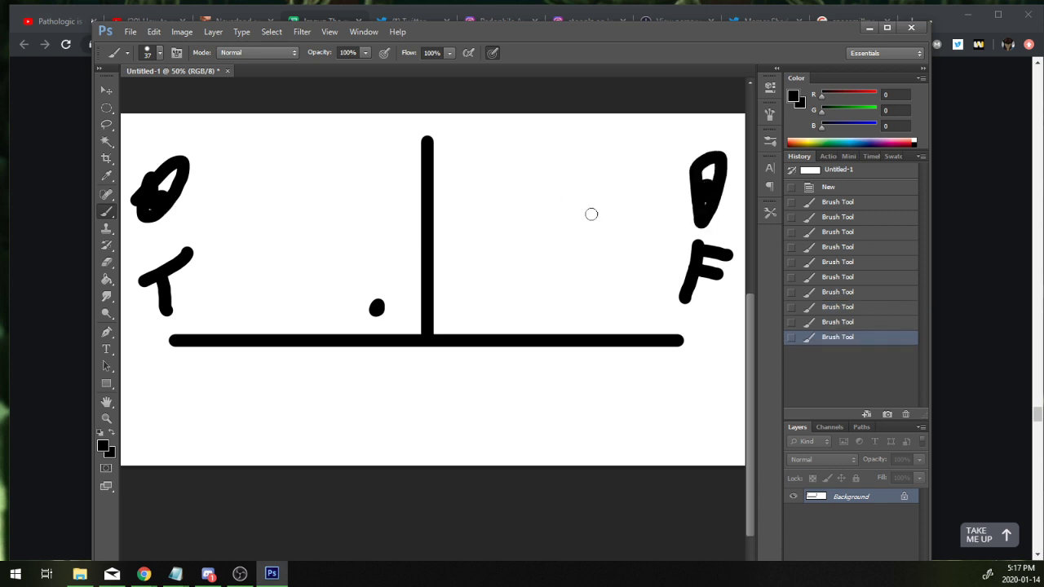
mouse_move(427, 151)
mouse_down()
mouse_move(408, 138)
mouse_move(397, 154)
mouse_move(433, 151)
mouse_move(432, 344)
mouse_up()
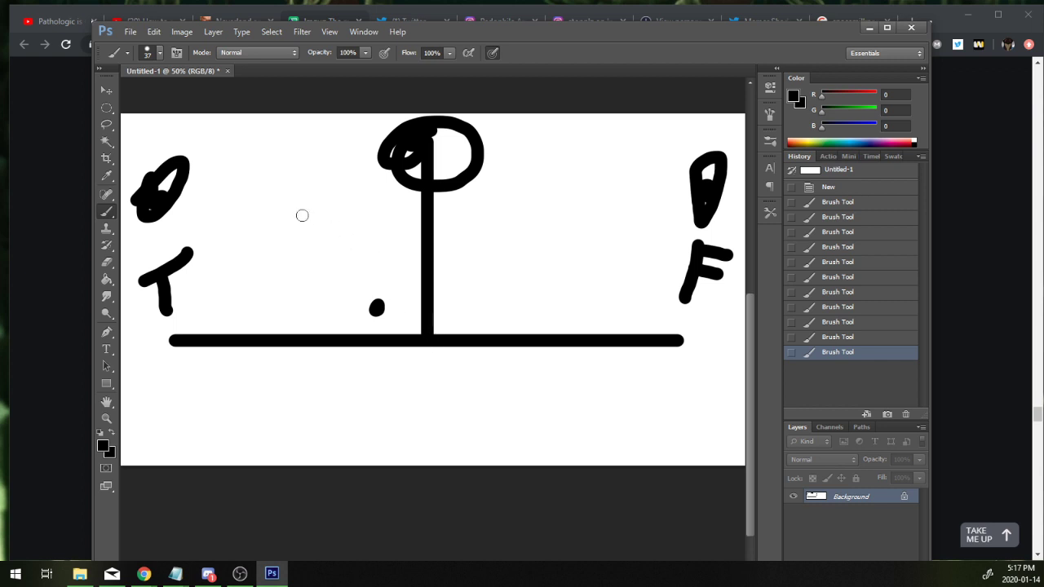
drag(303, 211, 715, 214)
key(ctrl+z)
key(ctrl+z)
drag(177, 139, 151, 213)
key(ctrl+z)
- Thicken the dot beside the vertical line with repeated dabs of the black brush
click(376, 307)
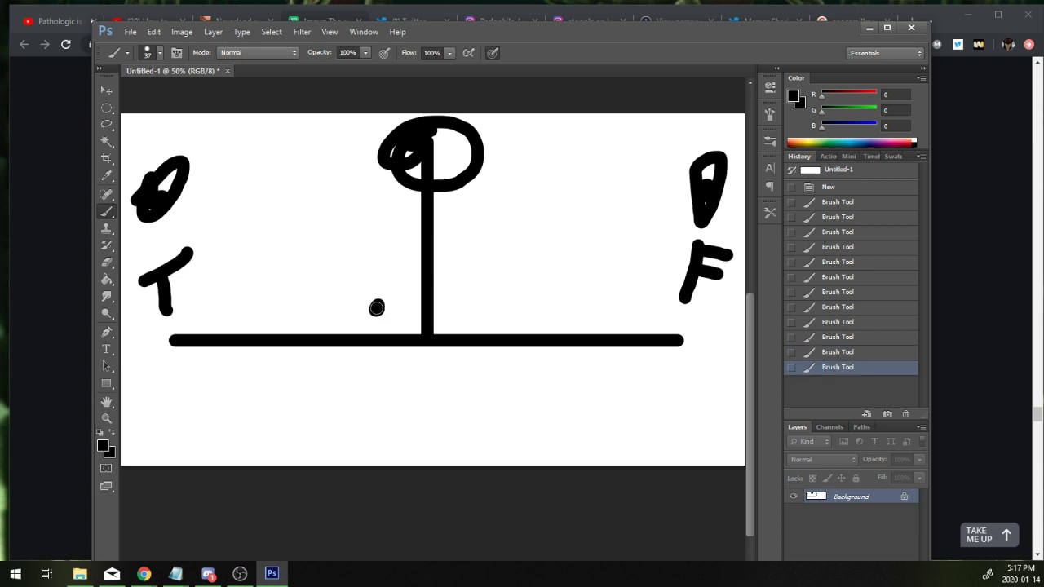
click(377, 307)
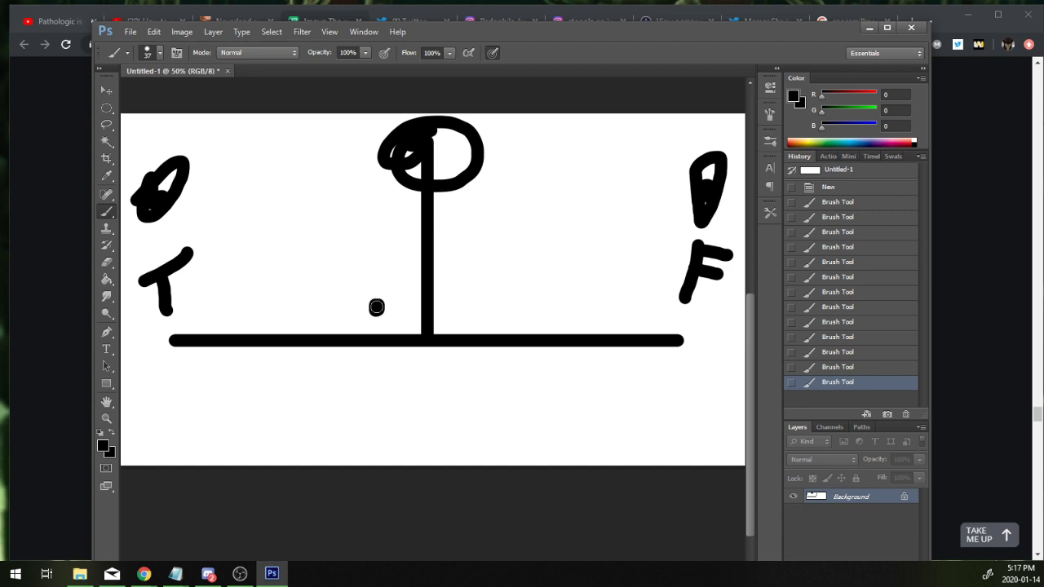
click(376, 307)
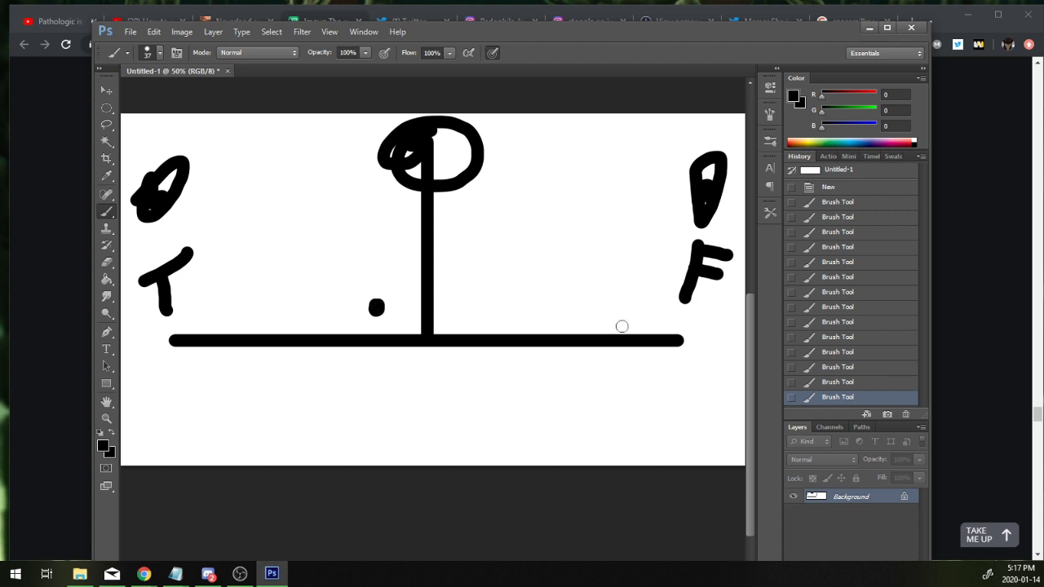
- Quit Photoshop without saving the drawing and continue to the next chat screenshots in the Imgur album in the browser
click(903, 31)
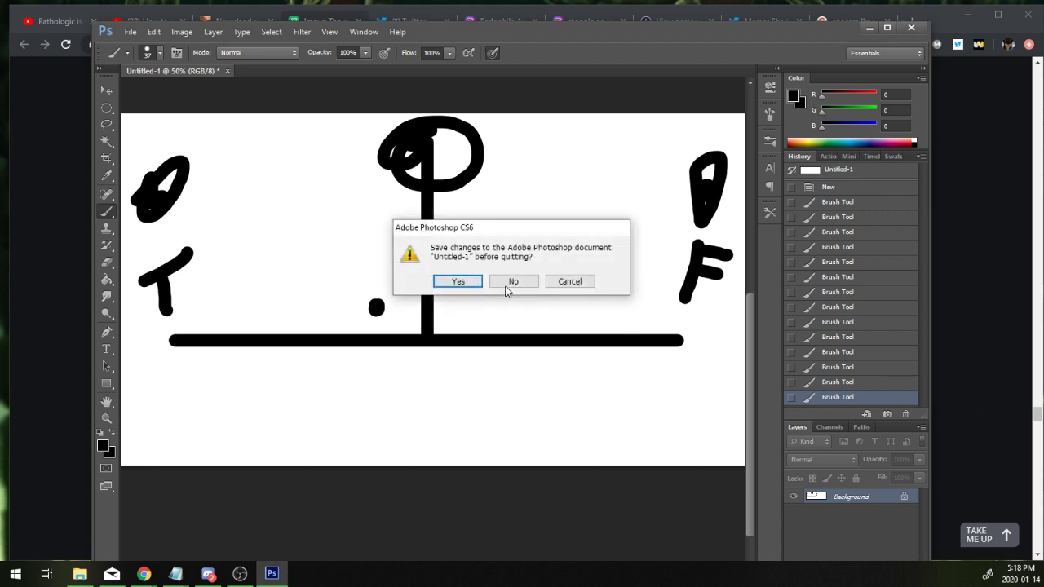
click(510, 282)
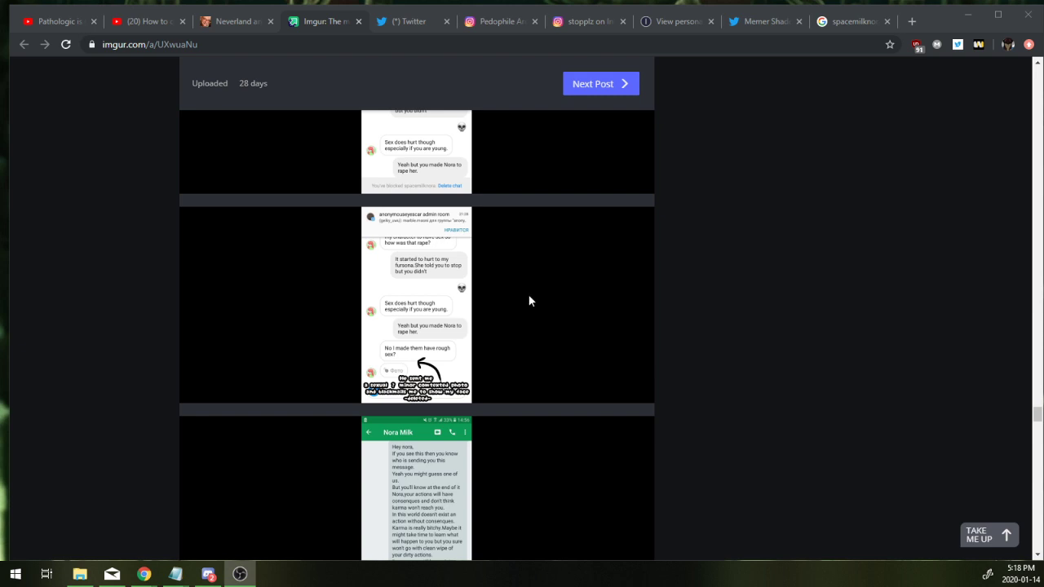
scroll(739, 254, down, 3)
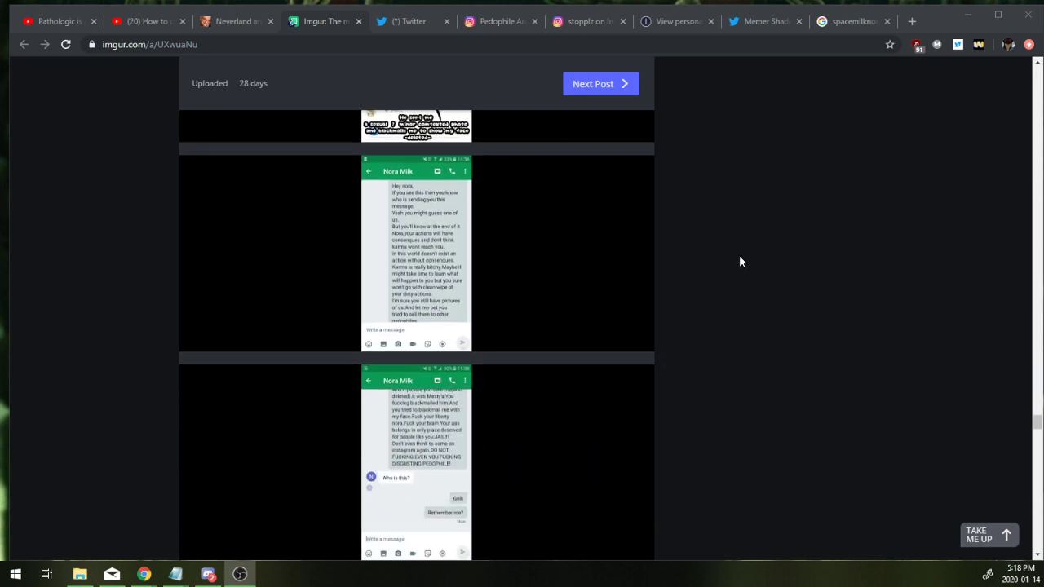